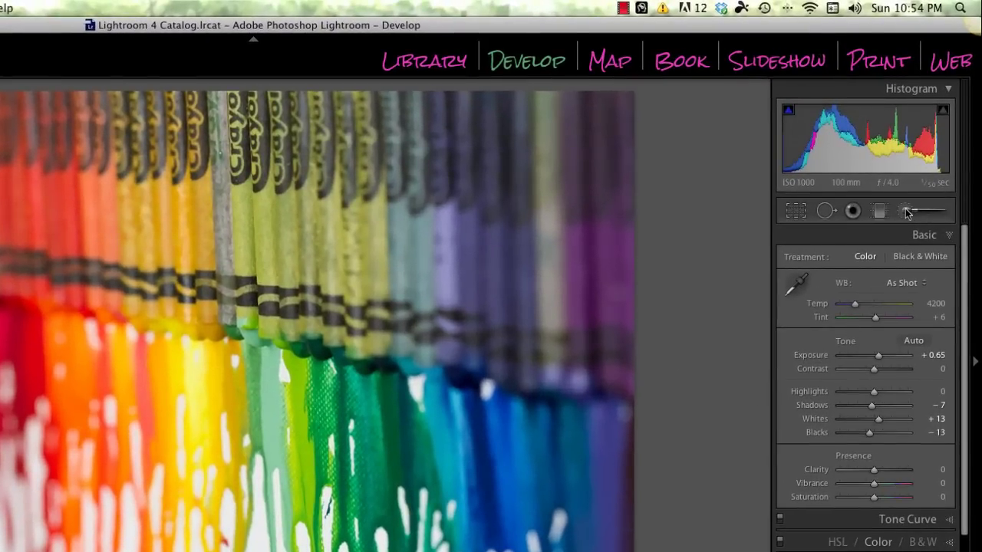
Activate the Adjustment Brush and choose the Saturation effect at −100.
{"action": "left_click", "coordinate": [907, 212]}
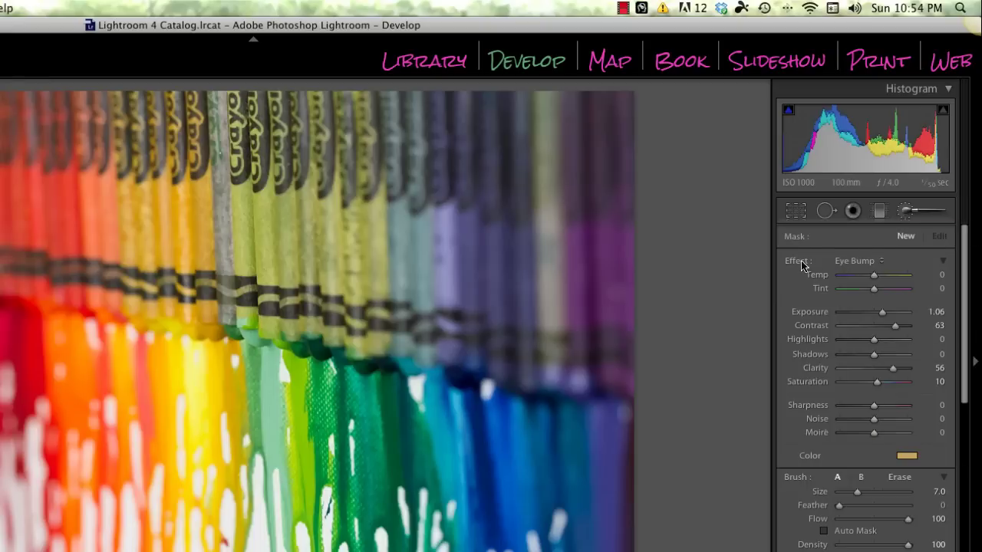
{"action": "left_click", "coordinate": [859, 264]}
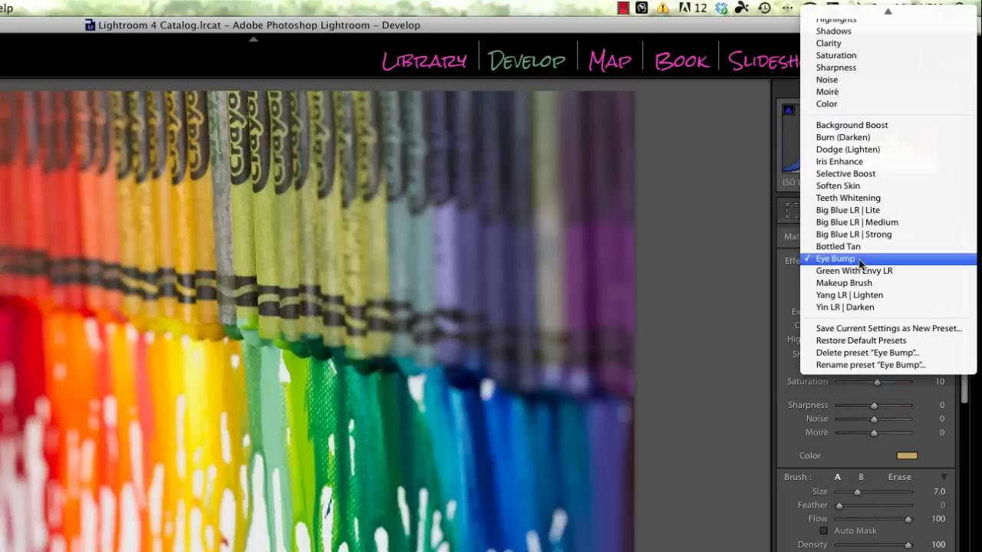
{"action": "left_click", "coordinate": [861, 55]}
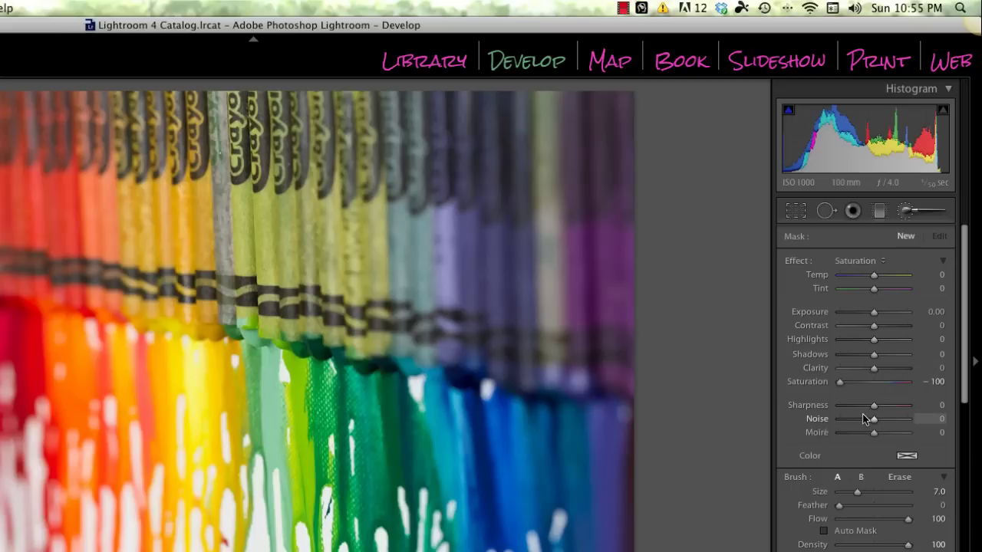
Paint a trial desaturation stroke over the green crayons and undo it.
{"action": "mouse_move", "coordinate": [330, 239]}
{"action": "left_mouse_down"}
{"action": "mouse_move", "coordinate": [373, 355]}
{"action": "mouse_move", "coordinate": [316, 260]}
{"action": "left_mouse_up"}
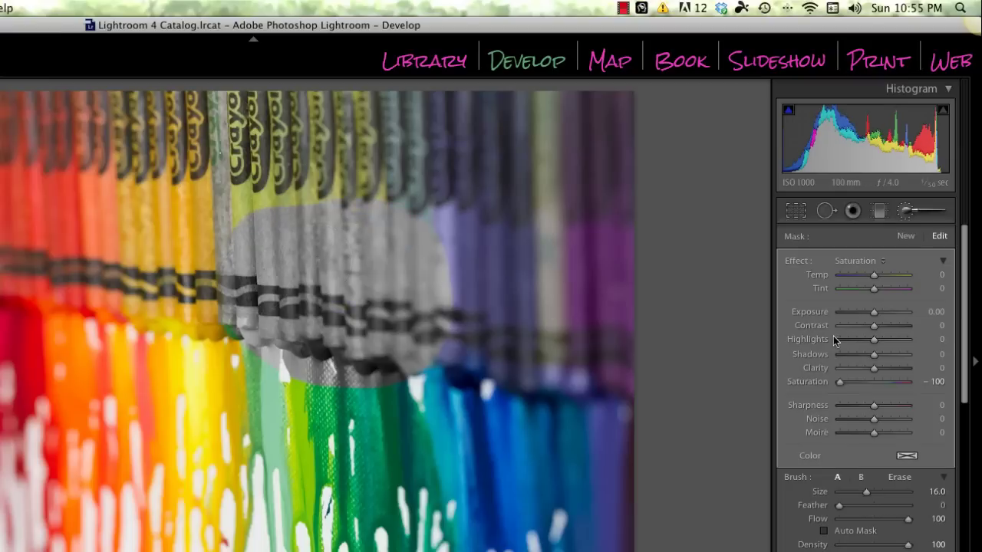
{"action": "scroll", "coordinate": [869, 443], "scroll_direction": "down", "scroll_amount": 1}
{"action": "key", "text": "super+z"}
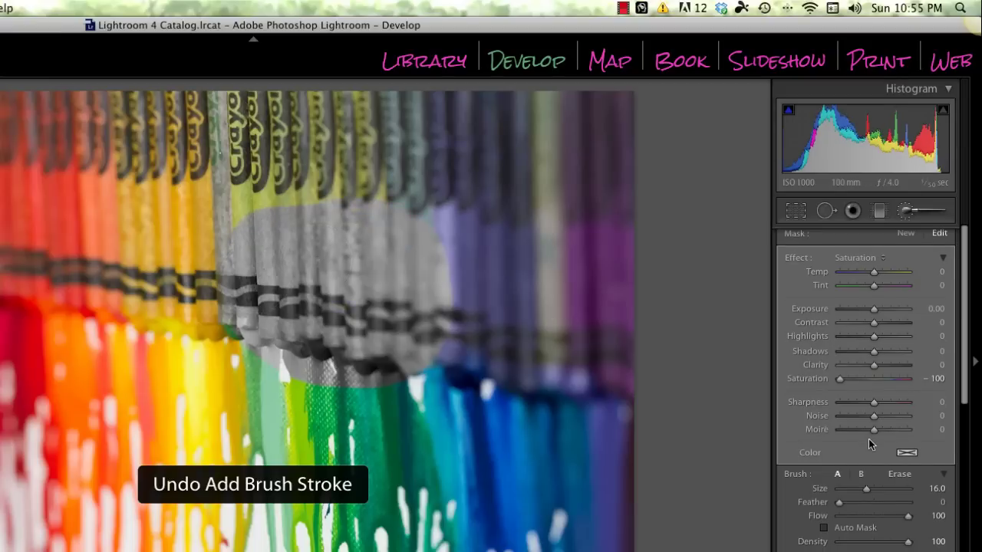
Reduce the brush size to 9.5 and return it to 16.
{"action": "scroll", "coordinate": [870, 443], "scroll_direction": "down", "scroll_amount": 3}
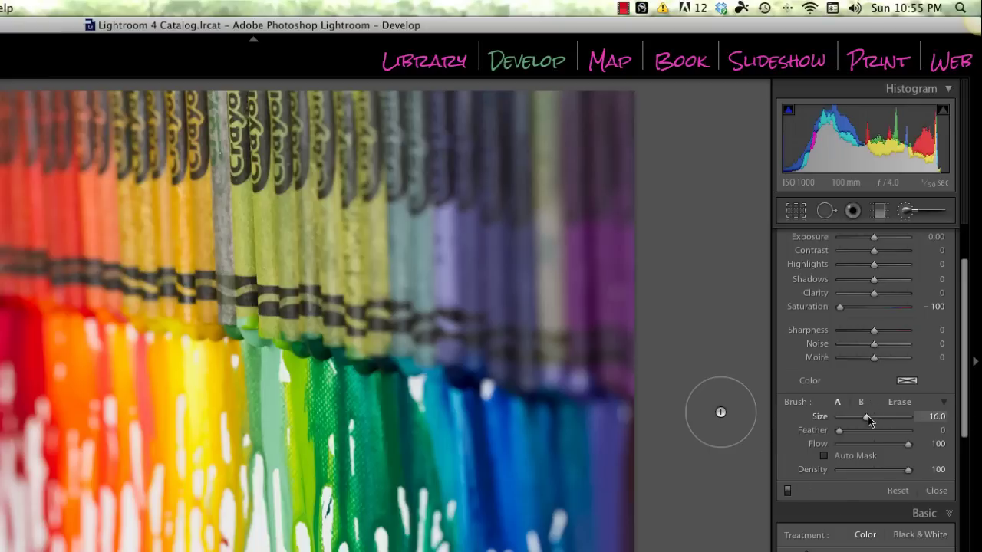
{"action": "left_click_drag", "start_coordinate": [869, 419], "coordinate": [862, 419]}
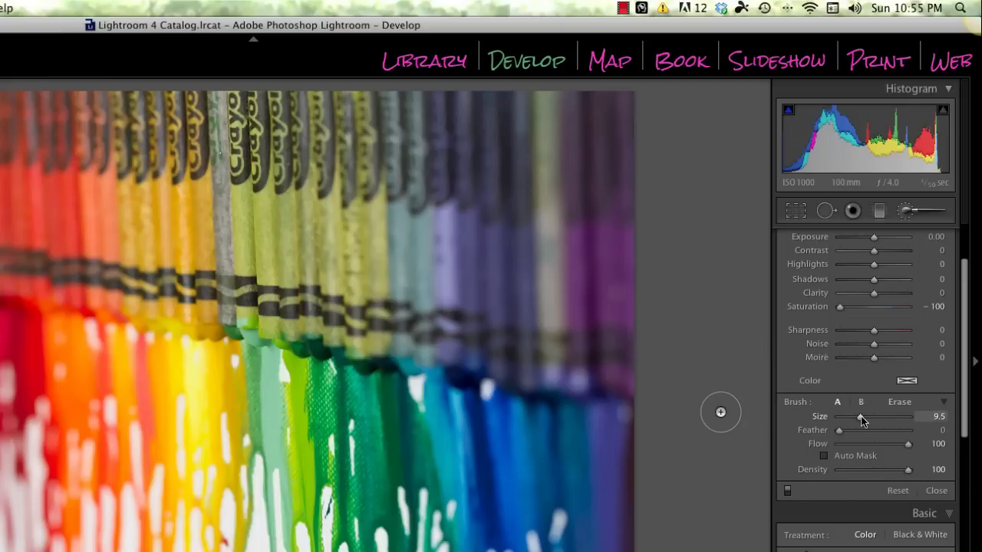
{"action": "scroll", "coordinate": [428, 379], "scroll_direction": "up", "scroll_amount": 5}
{"action": "scroll", "coordinate": [428, 379], "scroll_direction": "down", "scroll_amount": 3}
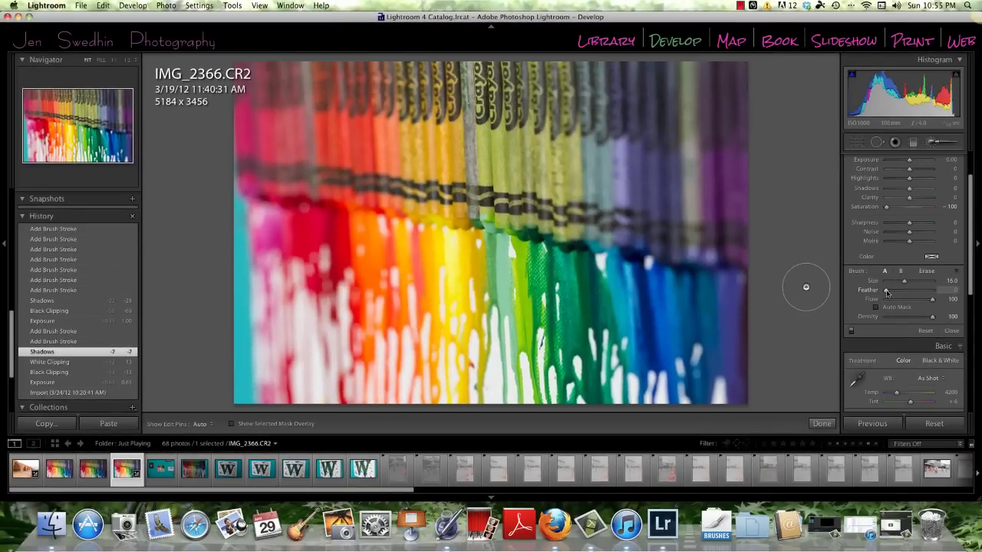
Paint a desaturated dab on the purple crayons at feather 0, and soft dabs on purple crayons and blue paint at feather 97.
{"action": "left_click_drag", "start_coordinate": [702, 188], "coordinate": [636, 191]}
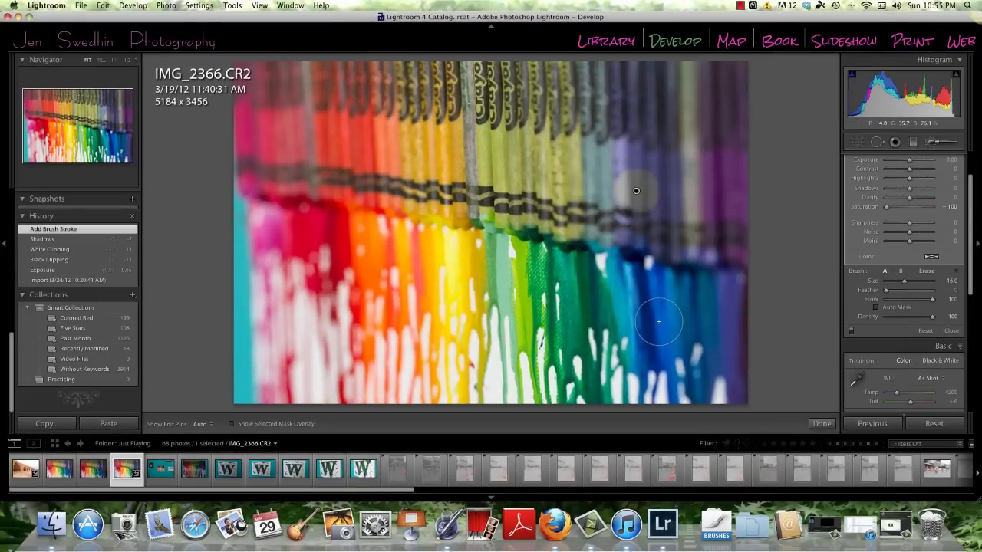
{"action": "left_click_drag", "start_coordinate": [886, 290], "coordinate": [930, 290]}
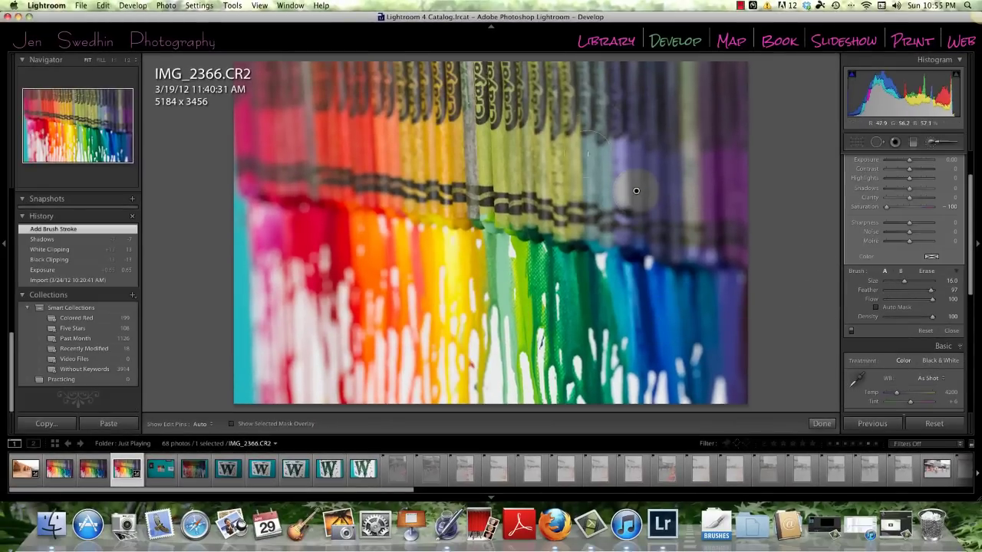
{"action": "left_click", "coordinate": [695, 178]}
{"action": "left_click_drag", "start_coordinate": [695, 308], "coordinate": [693, 308]}
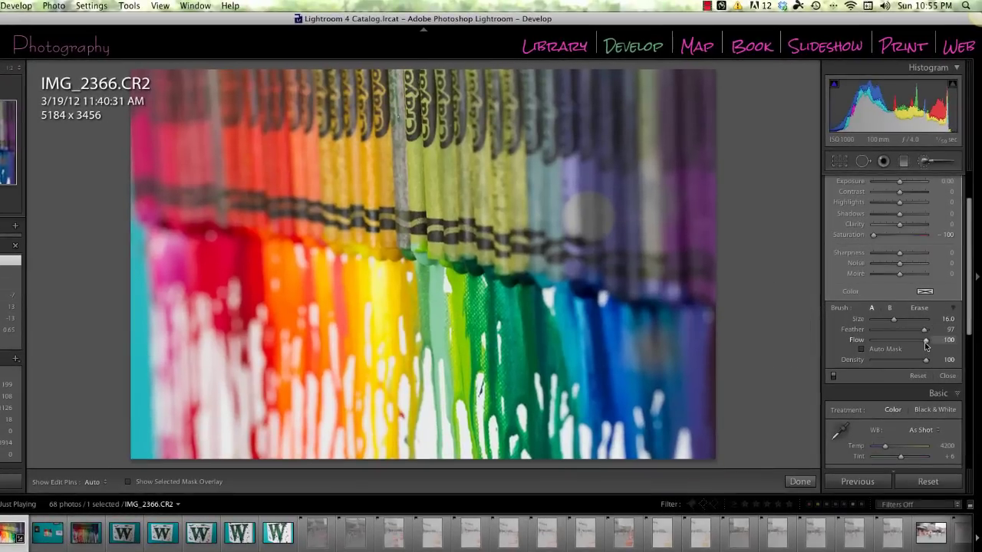
Set the brush feather to 0 with flow at 100 and paint a hard-edged dab over the blue paint.
{"action": "mouse_move", "coordinate": [926, 341]}
{"action": "left_mouse_down"}
{"action": "mouse_move", "coordinate": [879, 341]}
{"action": "mouse_move", "coordinate": [937, 344]}
{"action": "left_mouse_up"}
{"action": "left_click", "coordinate": [871, 331]}
{"action": "left_click", "coordinate": [592, 326]}
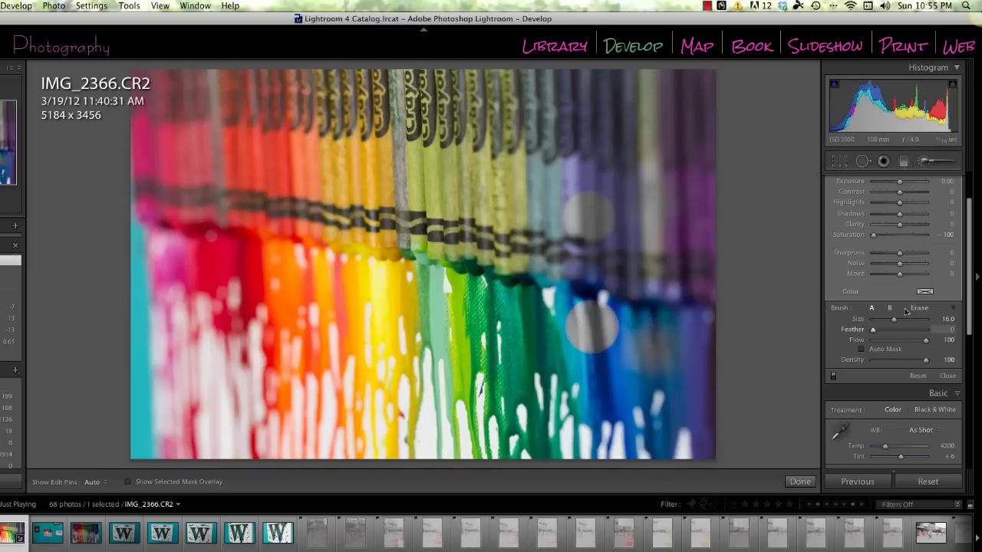
Brush the purple crayons at flow 1, and paint across the upper row of crayons at flow 51.
{"action": "left_click", "coordinate": [872, 342]}
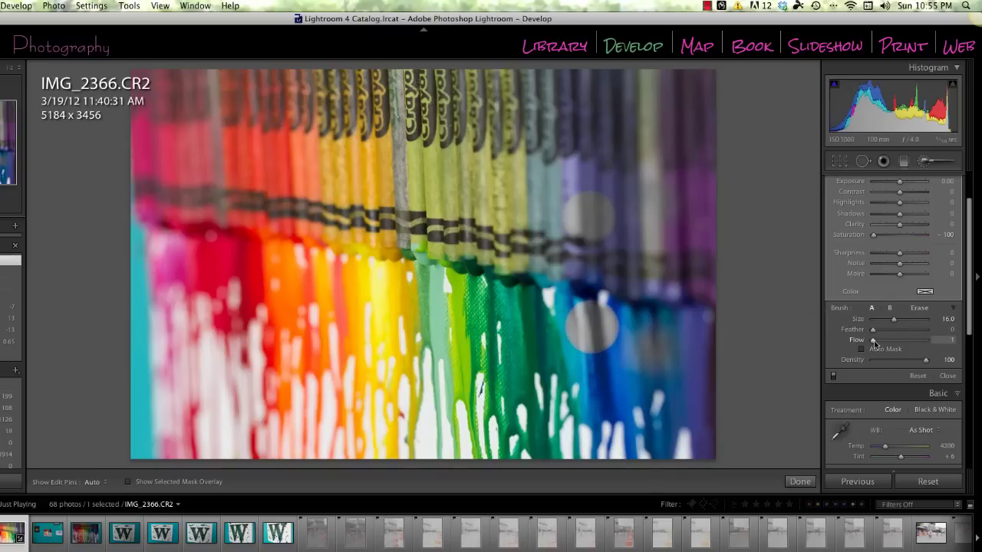
{"action": "left_click_drag", "start_coordinate": [654, 201], "coordinate": [668, 200]}
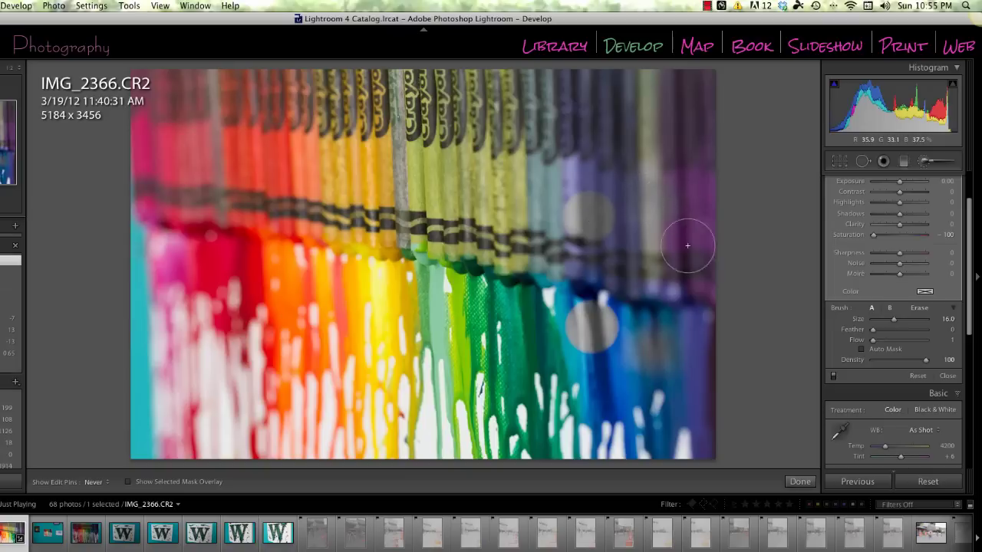
{"action": "key", "text": "h"}
{"action": "left_click", "coordinate": [899, 341]}
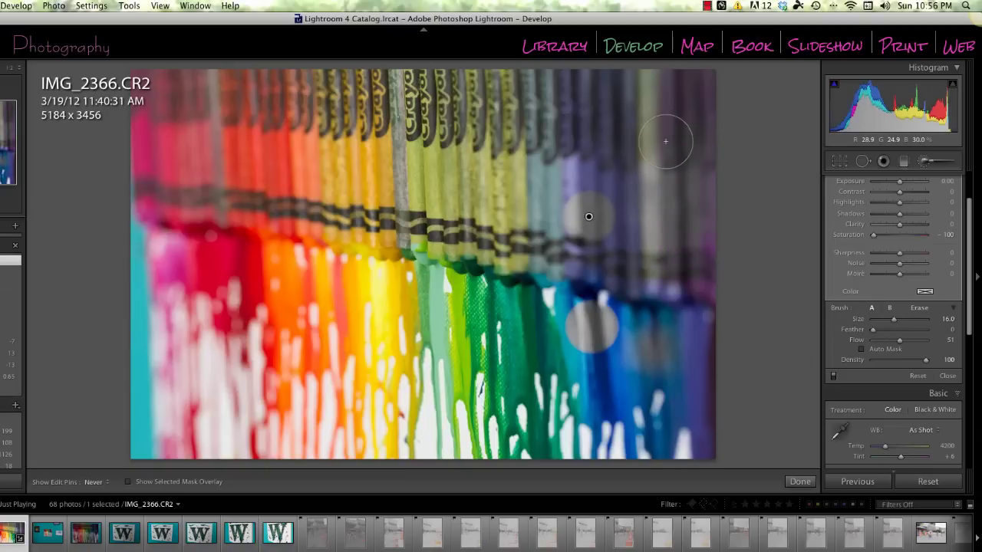
{"action": "mouse_move", "coordinate": [667, 142]}
{"action": "left_mouse_down"}
{"action": "mouse_move", "coordinate": [449, 143]}
{"action": "mouse_move", "coordinate": [471, 191]}
{"action": "mouse_move", "coordinate": [564, 215]}
{"action": "mouse_move", "coordinate": [408, 57]}
{"action": "mouse_move", "coordinate": [372, 100]}
{"action": "left_mouse_up"}
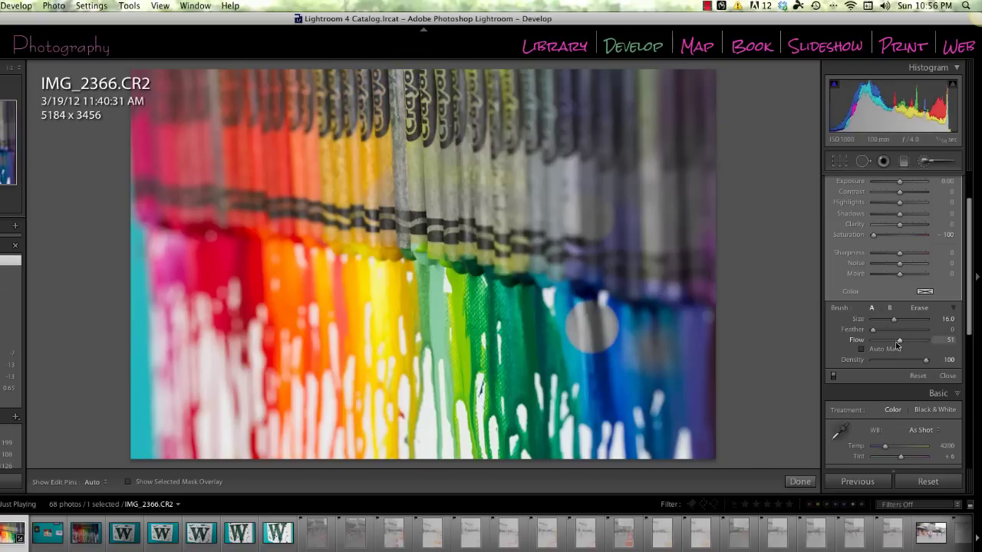
Set the brush flow to 100 and size to 40, and paint the whole photo to remove its colour.
{"action": "left_click_drag", "start_coordinate": [900, 341], "coordinate": [961, 349]}
{"action": "scroll", "coordinate": [318, 281], "scroll_direction": "up", "scroll_amount": 5}
{"action": "scroll", "coordinate": [318, 282], "scroll_direction": "up", "scroll_amount": 7}
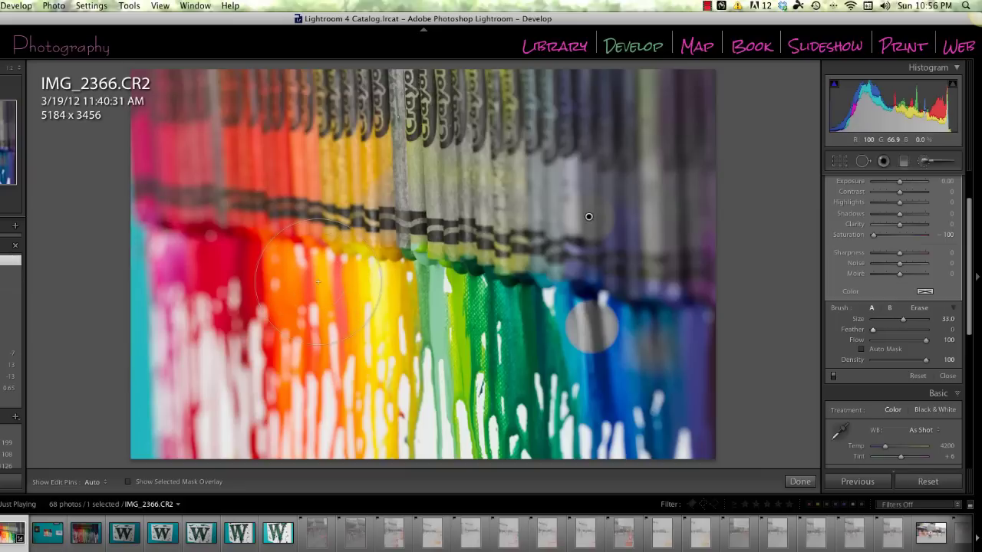
{"action": "mouse_move", "coordinate": [317, 284]}
{"action": "left_mouse_down"}
{"action": "mouse_move", "coordinate": [124, 283]}
{"action": "mouse_move", "coordinate": [376, 396]}
{"action": "mouse_move", "coordinate": [376, 431]}
{"action": "mouse_move", "coordinate": [105, 421]}
{"action": "mouse_move", "coordinate": [592, 421]}
{"action": "mouse_move", "coordinate": [692, 389]}
{"action": "mouse_move", "coordinate": [342, 279]}
{"action": "mouse_move", "coordinate": [623, 472]}
{"action": "mouse_move", "coordinate": [714, 106]}
{"action": "mouse_move", "coordinate": [665, 122]}
{"action": "mouse_move", "coordinate": [421, 123]}
{"action": "mouse_move", "coordinate": [169, 203]}
{"action": "mouse_move", "coordinate": [414, 234]}
{"action": "mouse_move", "coordinate": [283, 167]}
{"action": "mouse_move", "coordinate": [627, 227]}
{"action": "mouse_move", "coordinate": [561, 360]}
{"action": "mouse_move", "coordinate": [611, 382]}
{"action": "left_mouse_up"}
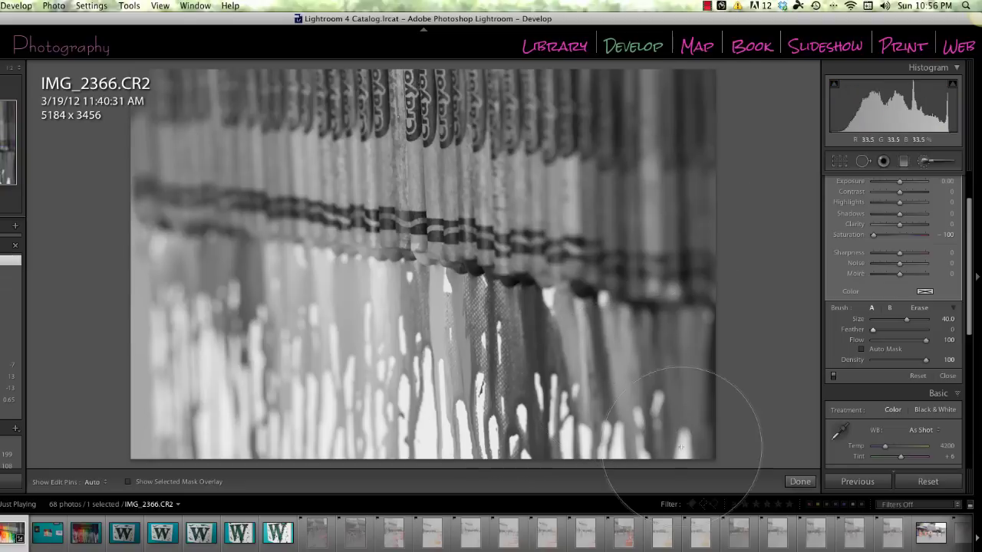
Close the brush and set the photo's Exposure to +1.00, Blacks to −38 and Shadows to −18.
{"action": "left_click", "coordinate": [923, 160]}
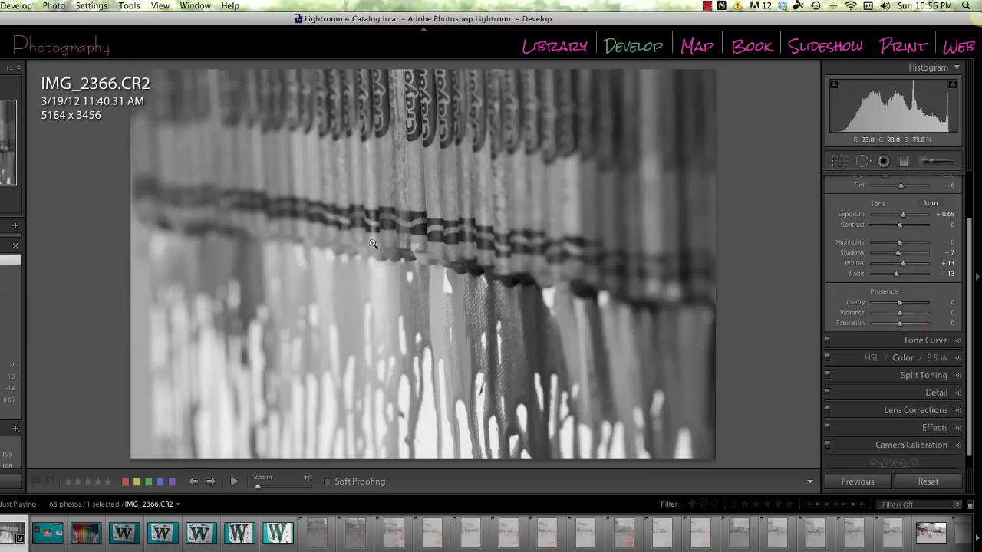
{"action": "scroll", "coordinate": [939, 357], "scroll_direction": "up", "scroll_amount": 3}
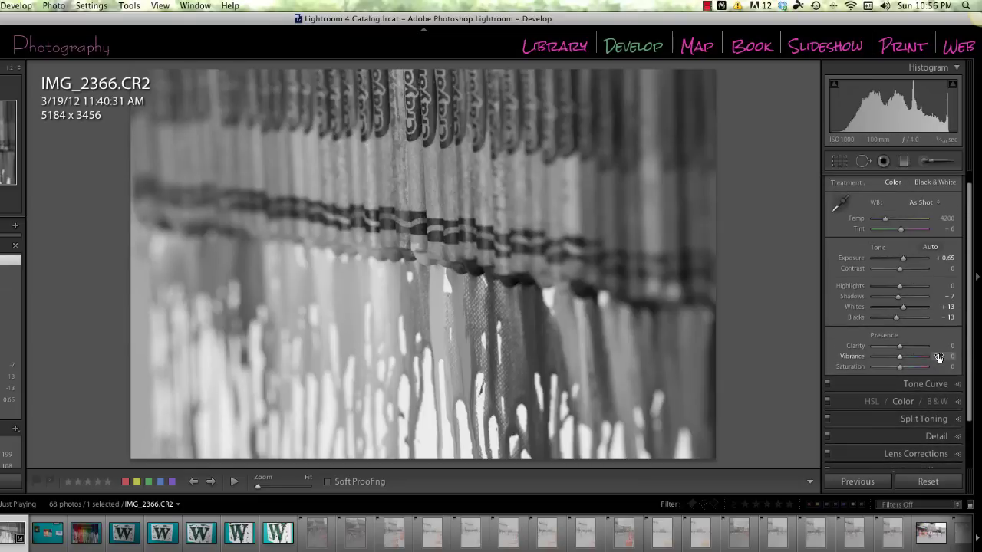
{"action": "left_click_drag", "start_coordinate": [902, 260], "coordinate": [905, 262]}
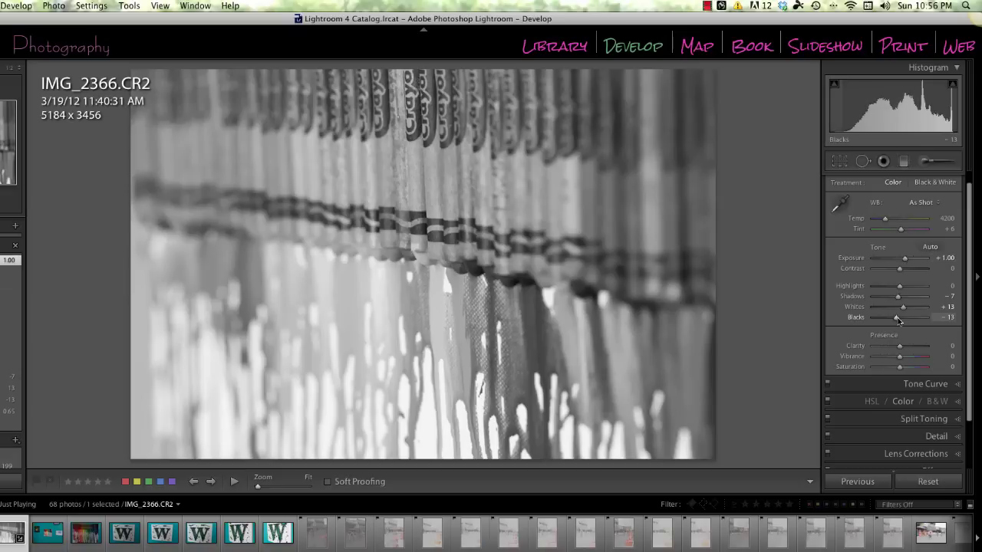
{"action": "left_click_drag", "start_coordinate": [897, 317], "coordinate": [891, 317]}
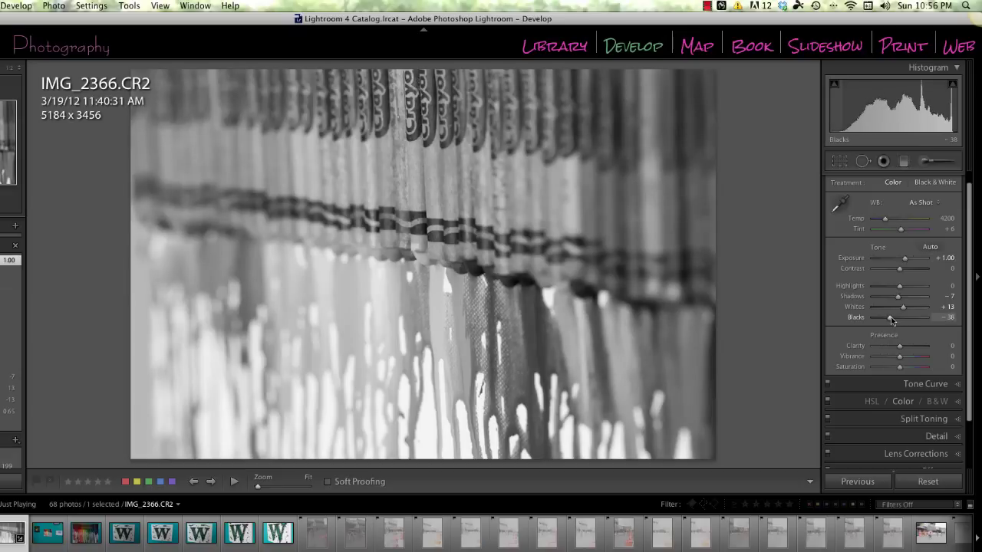
{"action": "left_click_drag", "start_coordinate": [897, 297], "coordinate": [894, 298]}
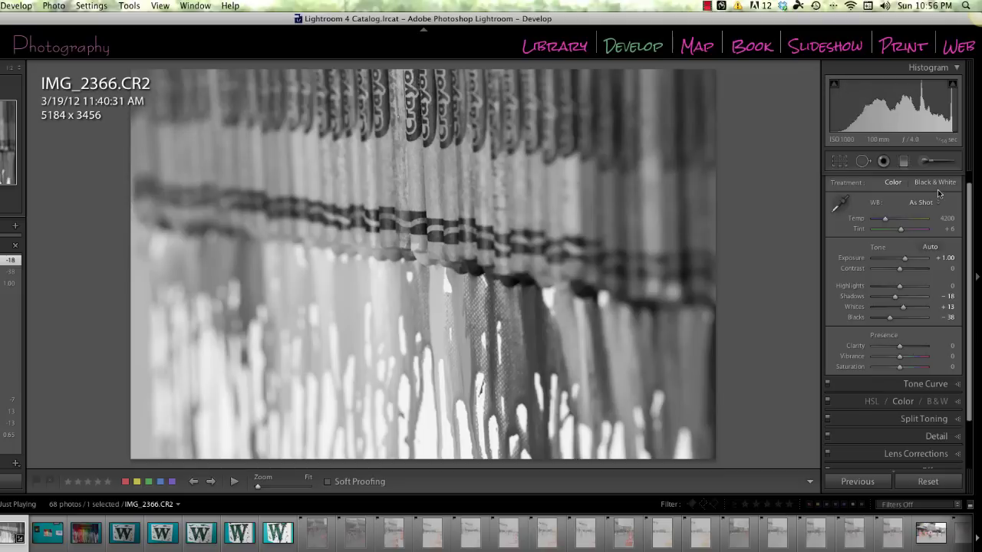
Reopen the Adjustment Brush, select the existing saturation mask's pin and switch the brush to Erase.
{"action": "left_click", "coordinate": [924, 162]}
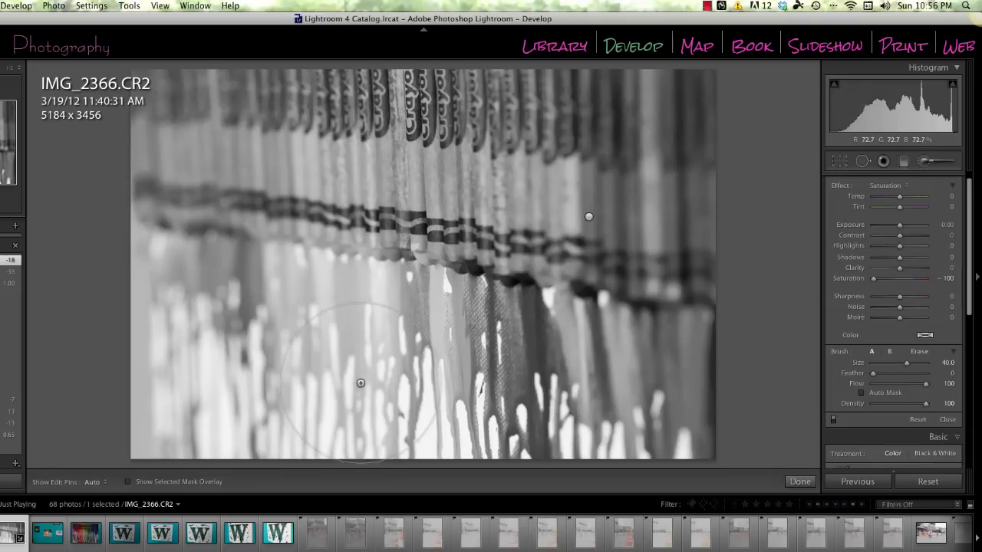
{"action": "left_click", "coordinate": [589, 217]}
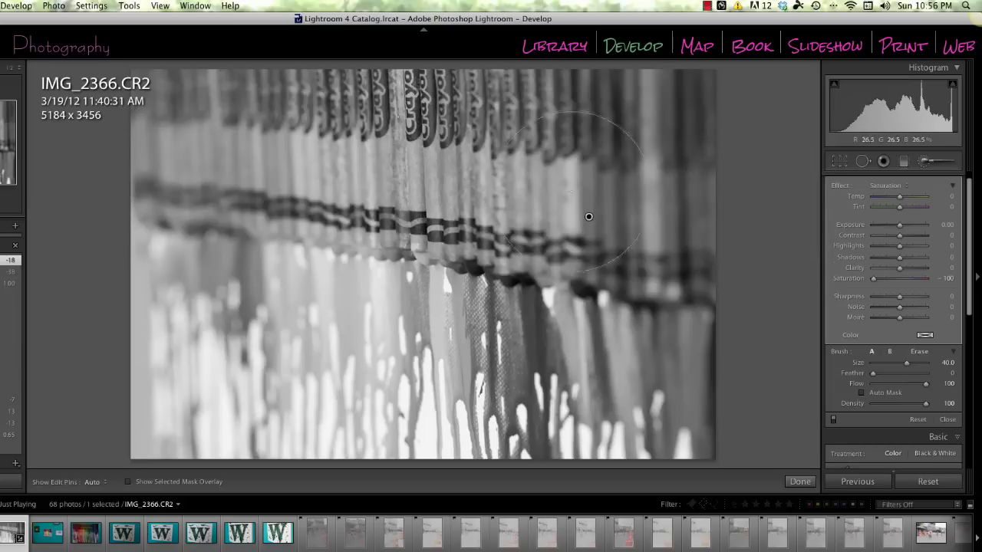
{"action": "key", "text": "bracketleft"}
{"action": "key", "text": "bracketleft"}
{"action": "left_click", "coordinate": [916, 352]}
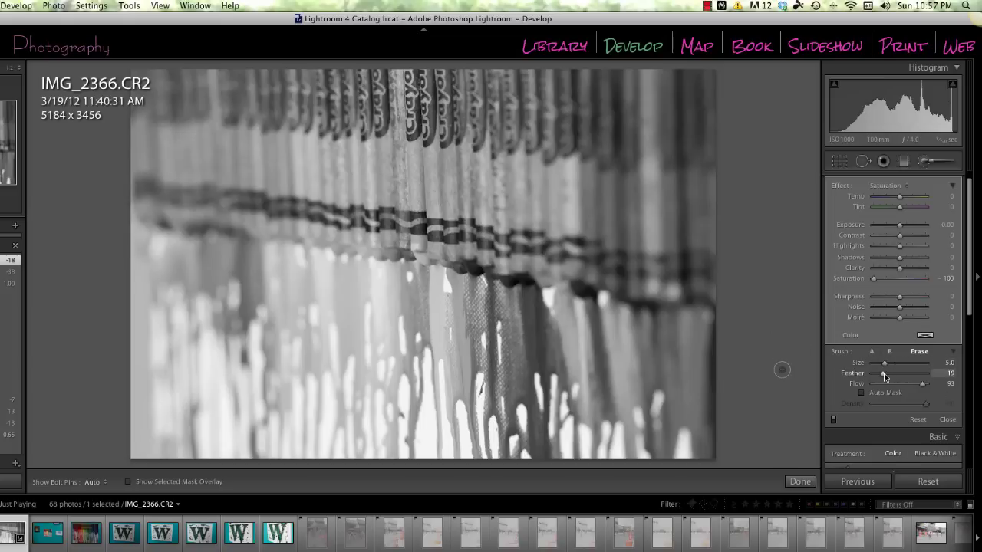
Set the erase brush's feather to 18 and flow to 51, and brush colour back into one yellow-green crayon.
{"action": "left_click_drag", "start_coordinate": [884, 375], "coordinate": [882, 375]}
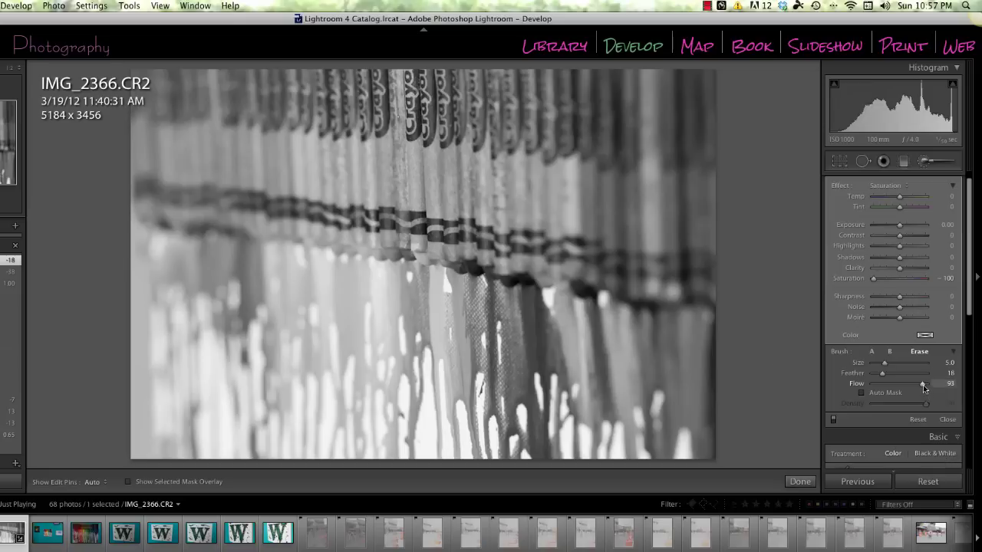
{"action": "left_click_drag", "start_coordinate": [918, 384], "coordinate": [903, 385]}
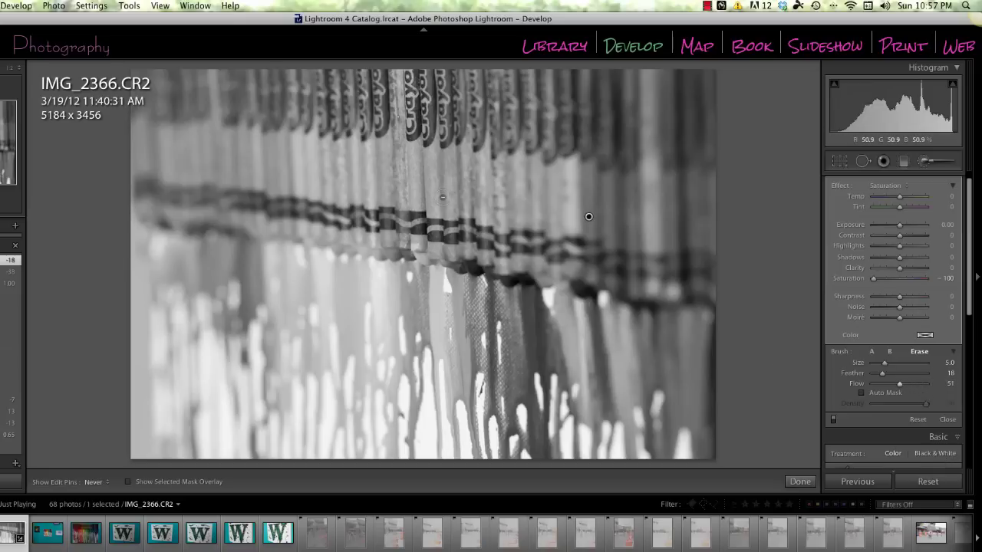
{"action": "mouse_move", "coordinate": [443, 197]}
{"action": "left_mouse_down"}
{"action": "mouse_move", "coordinate": [441, 257]}
{"action": "mouse_move", "coordinate": [462, 145]}
{"action": "mouse_move", "coordinate": [466, 223]}
{"action": "left_mouse_up"}
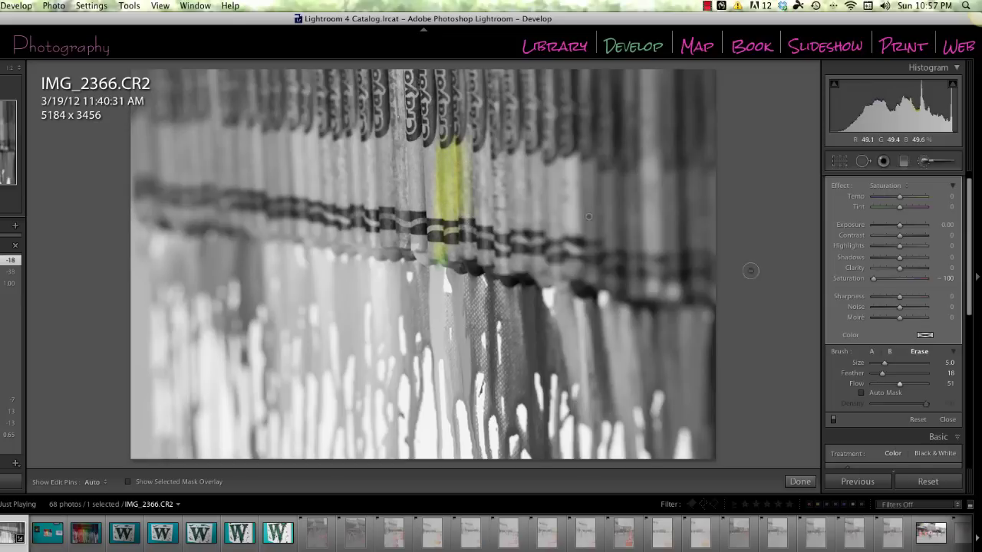
Set the erase brush's flow to 100 and brush colour back into the neighbouring yellow-green crayons.
{"action": "left_click_drag", "start_coordinate": [900, 384], "coordinate": [937, 385]}
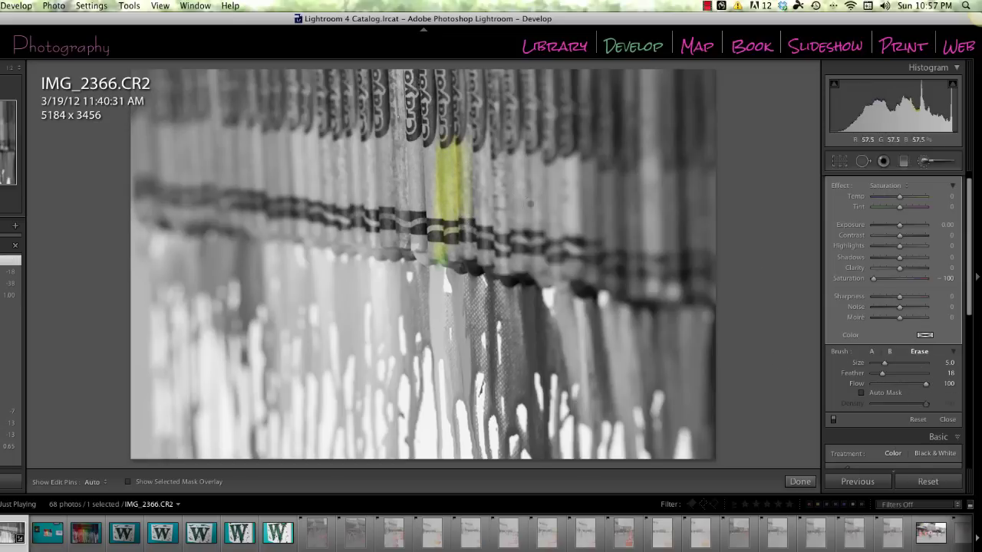
{"action": "mouse_move", "coordinate": [483, 200]}
{"action": "left_mouse_down"}
{"action": "mouse_move", "coordinate": [482, 228]}
{"action": "mouse_move", "coordinate": [468, 150]}
{"action": "mouse_move", "coordinate": [489, 158]}
{"action": "mouse_move", "coordinate": [498, 198]}
{"action": "mouse_move", "coordinate": [497, 137]}
{"action": "left_mouse_up"}
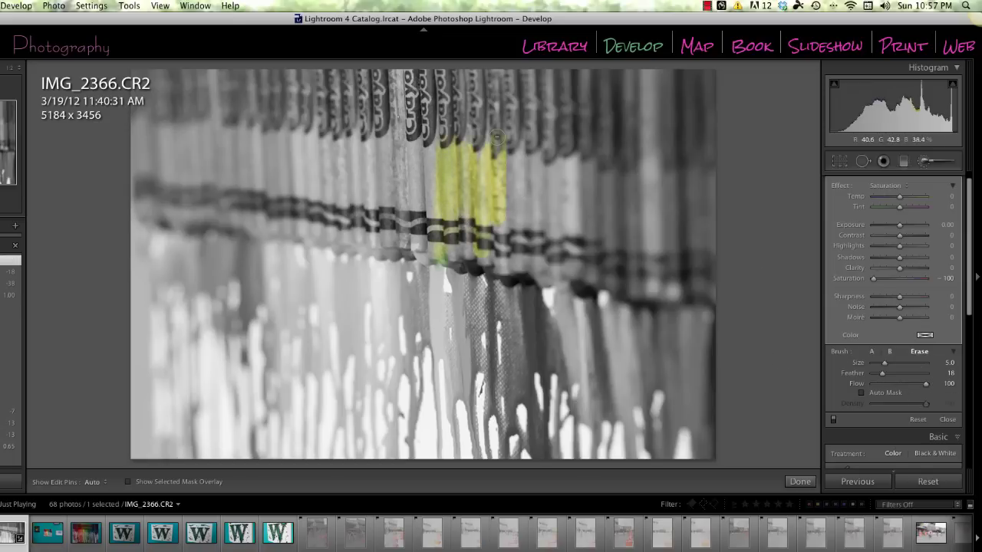
{"action": "key", "text": "h"}
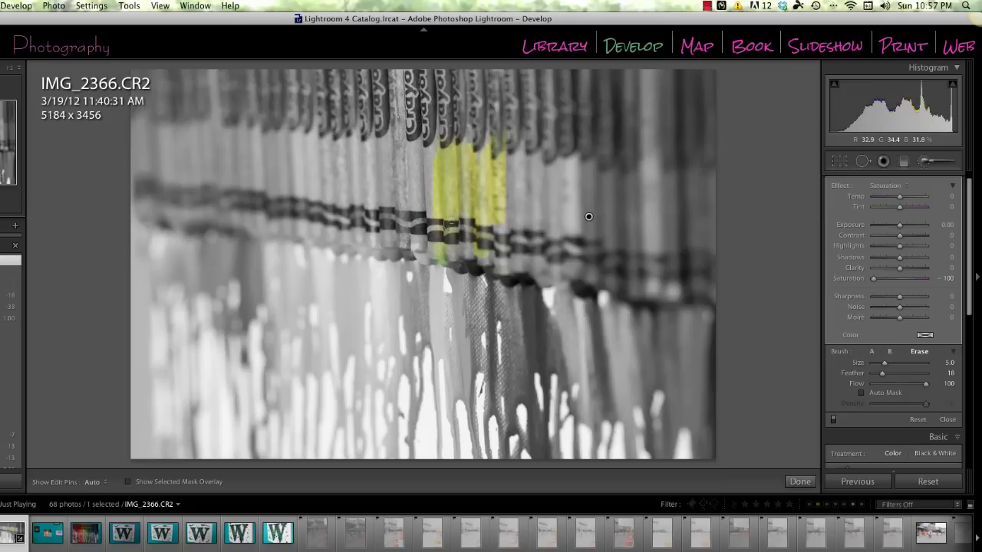
Undo the erase strokes on the yellow-green crayons.
{"action": "key", "text": "super+z"}
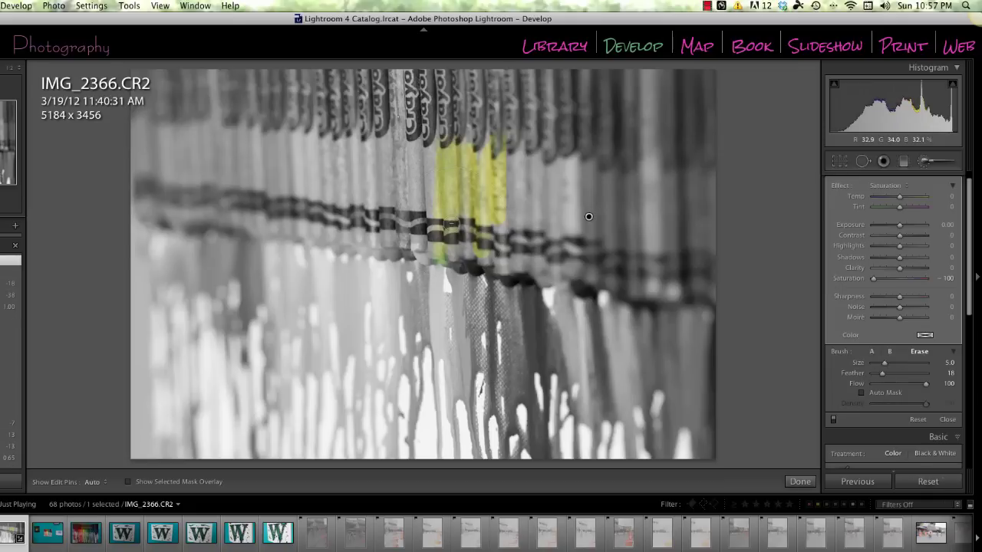
{"action": "key", "text": "super+z"}
{"action": "key", "text": "super+z"}
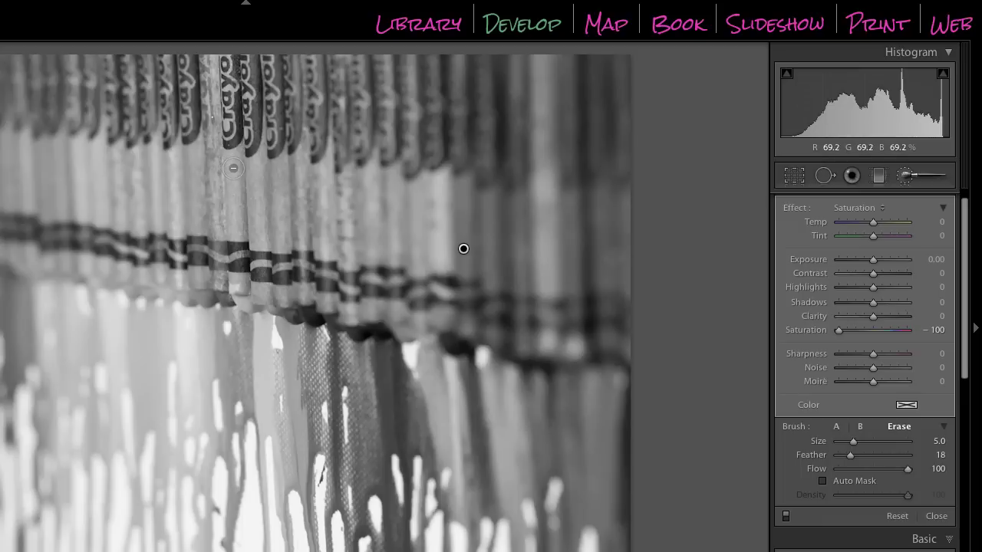
Erase the saturation mask along one yellow-green crayon, from its label down to the melted tip, to bring back its colour.
{"action": "left_click_drag", "start_coordinate": [233, 168], "coordinate": [229, 51]}
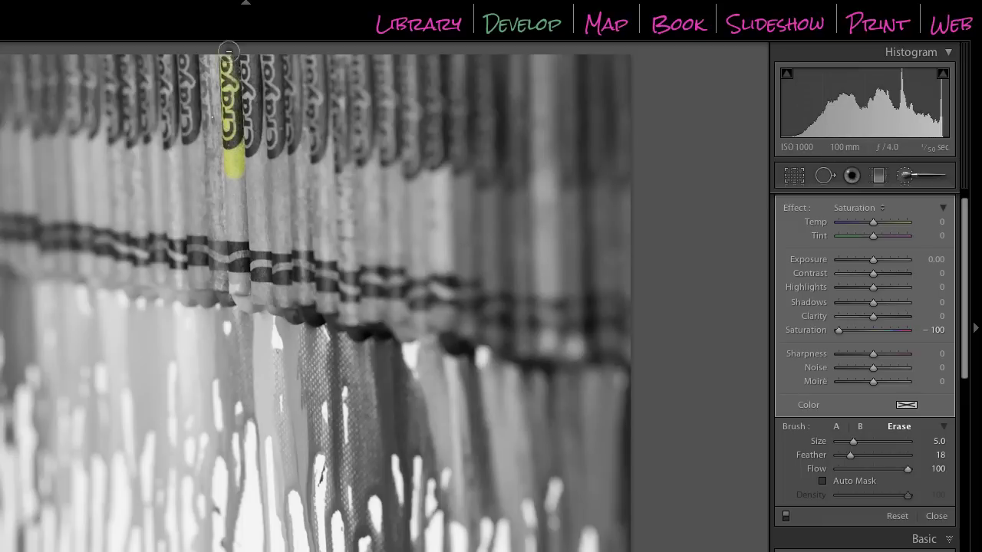
{"action": "left_click_drag", "start_coordinate": [234, 171], "coordinate": [245, 303]}
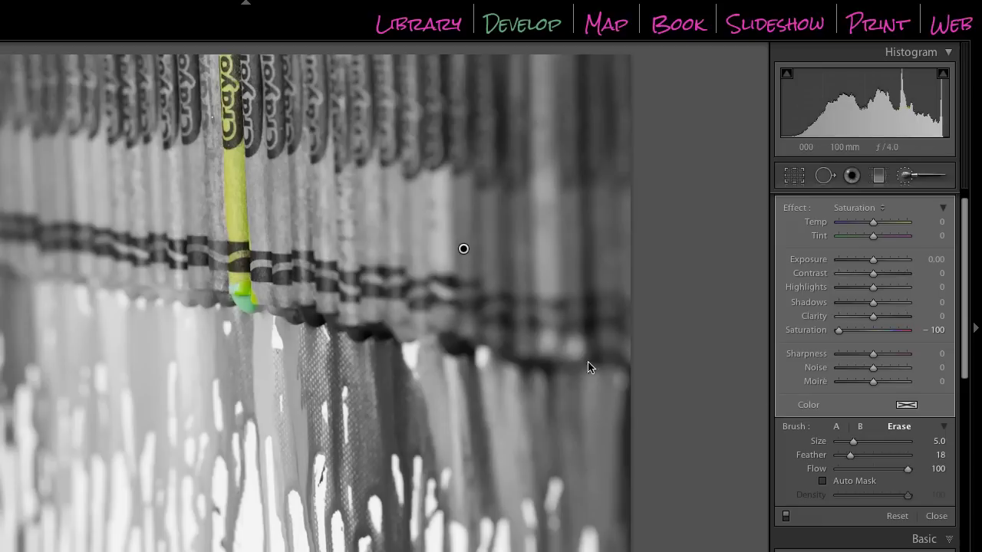
Switch to brush A at size 3.0 and paint the desaturation back over the colour spill beside the crayon's lower edge.
{"action": "left_click", "coordinate": [837, 427]}
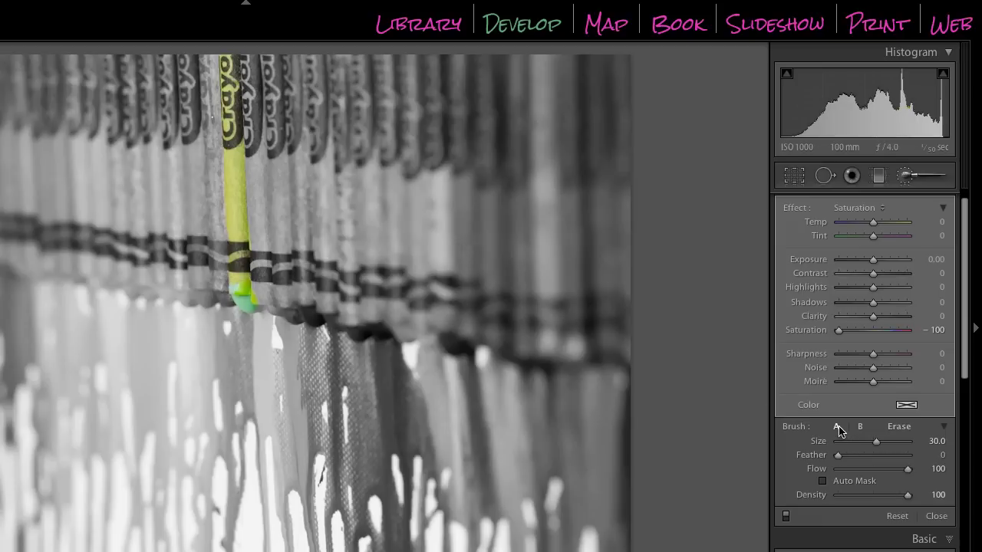
{"action": "scroll", "coordinate": [325, 305], "scroll_direction": "down", "scroll_amount": 10}
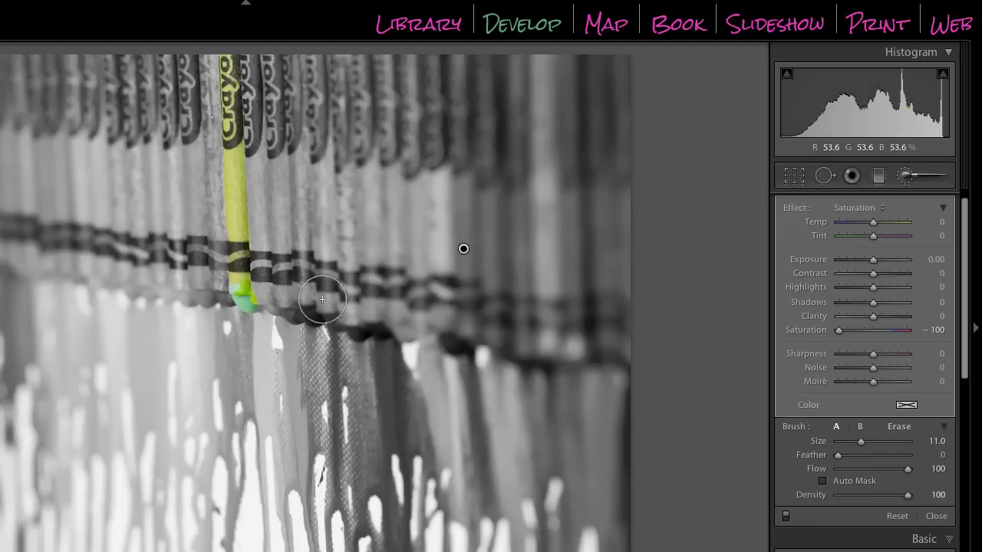
{"action": "key", "text": "bracketleft"}
{"action": "key", "text": "bracketleft"}
{"action": "key", "text": "bracketleft"}
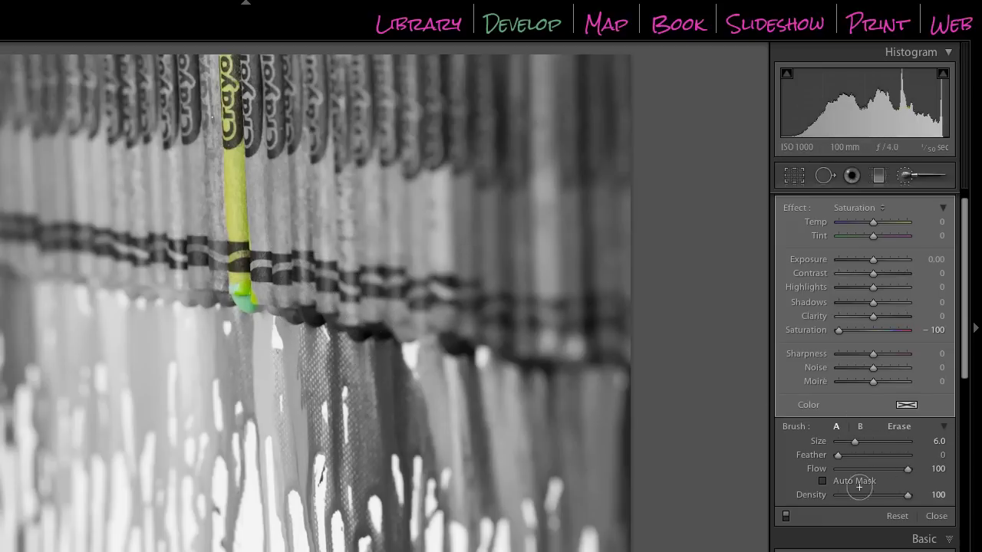
{"action": "key", "text": "bracketleft"}
{"action": "key", "text": "bracketleft"}
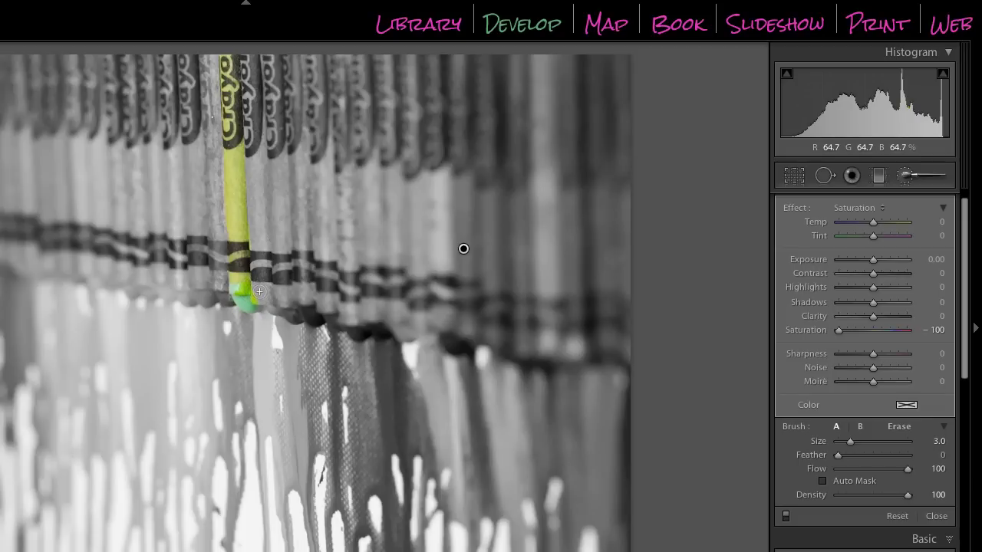
{"action": "mouse_move", "coordinate": [259, 292]}
{"action": "left_mouse_down"}
{"action": "mouse_move", "coordinate": [260, 300]}
{"action": "mouse_move", "coordinate": [254, 230]}
{"action": "left_mouse_up"}
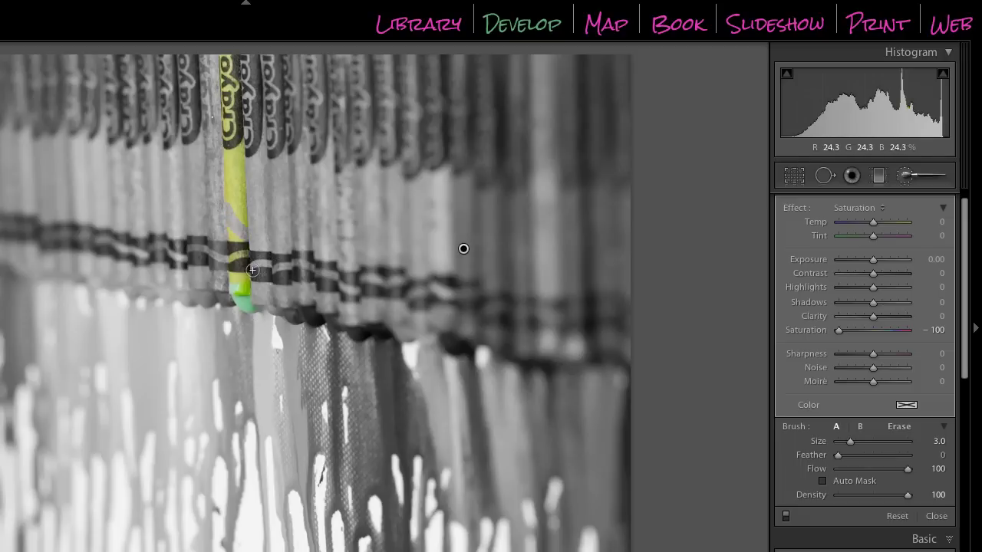
Switch back to the Erase brush and restore the colour on the crayon's lower section just above and across its dark band.
{"action": "left_click", "coordinate": [899, 427]}
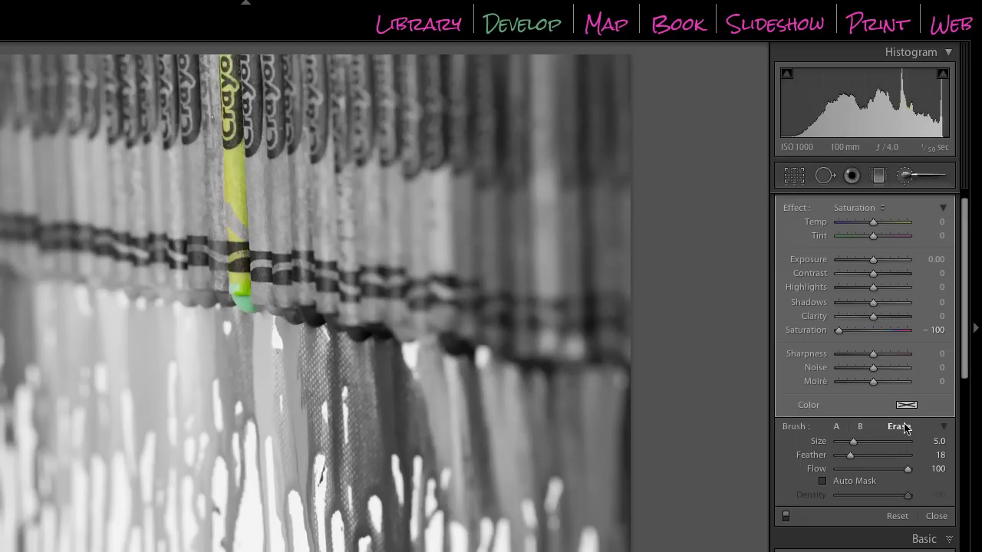
{"action": "mouse_move", "coordinate": [225, 230]}
{"action": "left_mouse_down"}
{"action": "mouse_move", "coordinate": [234, 230]}
{"action": "mouse_move", "coordinate": [231, 209]}
{"action": "mouse_move", "coordinate": [242, 286]}
{"action": "left_mouse_up"}
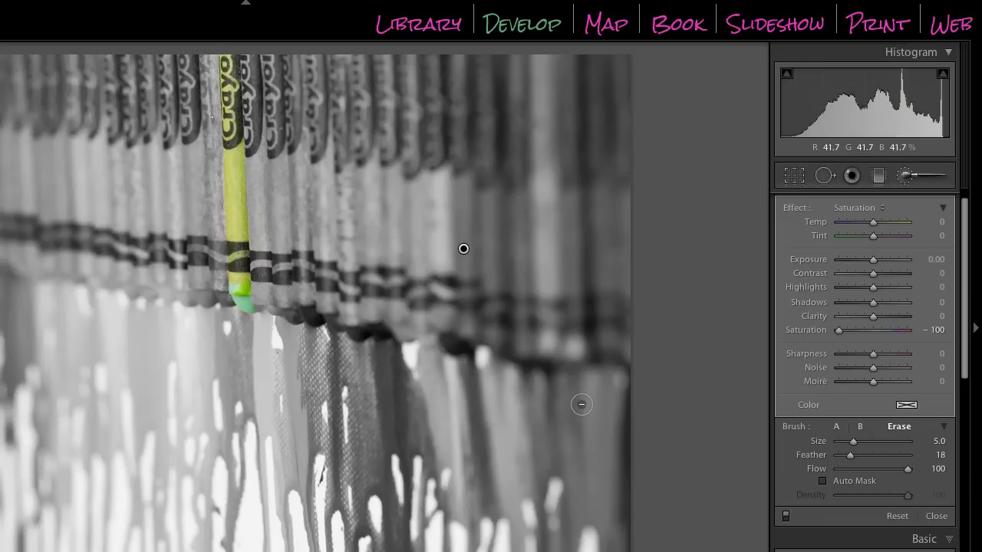